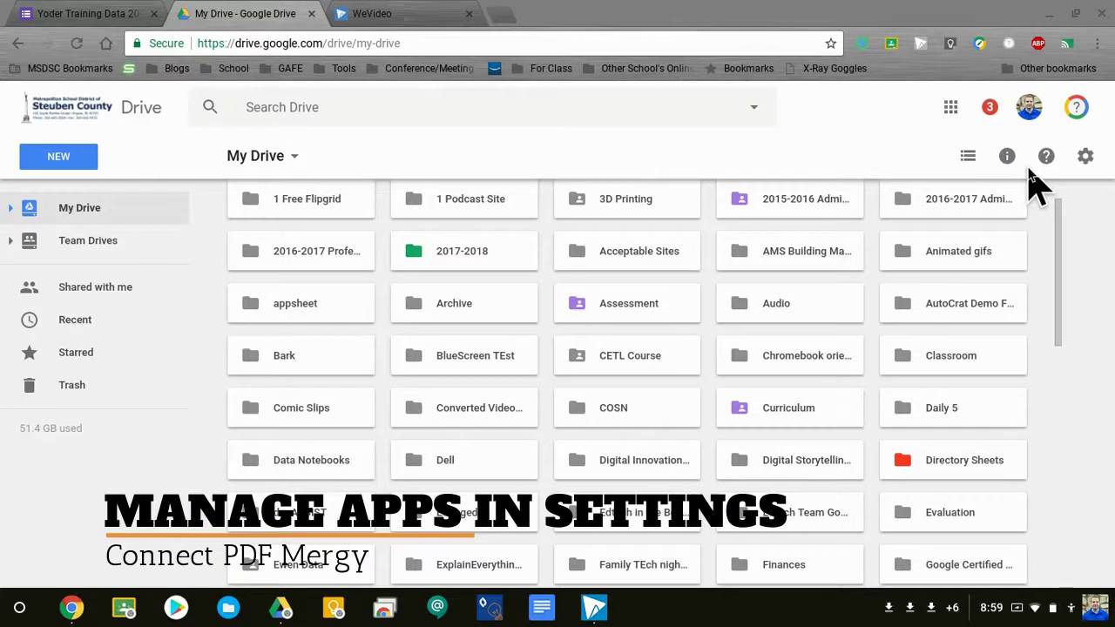
# Open Drive Settings at Manage Apps to review the connected apps.
pyautogui.click(1085, 158)
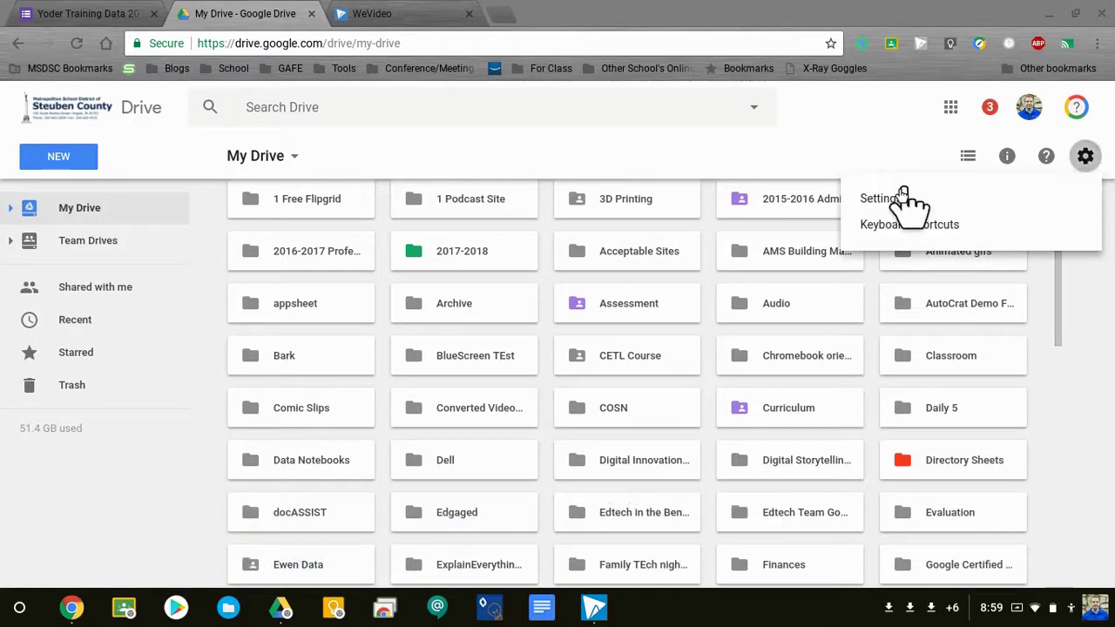
pyautogui.click(894, 199)
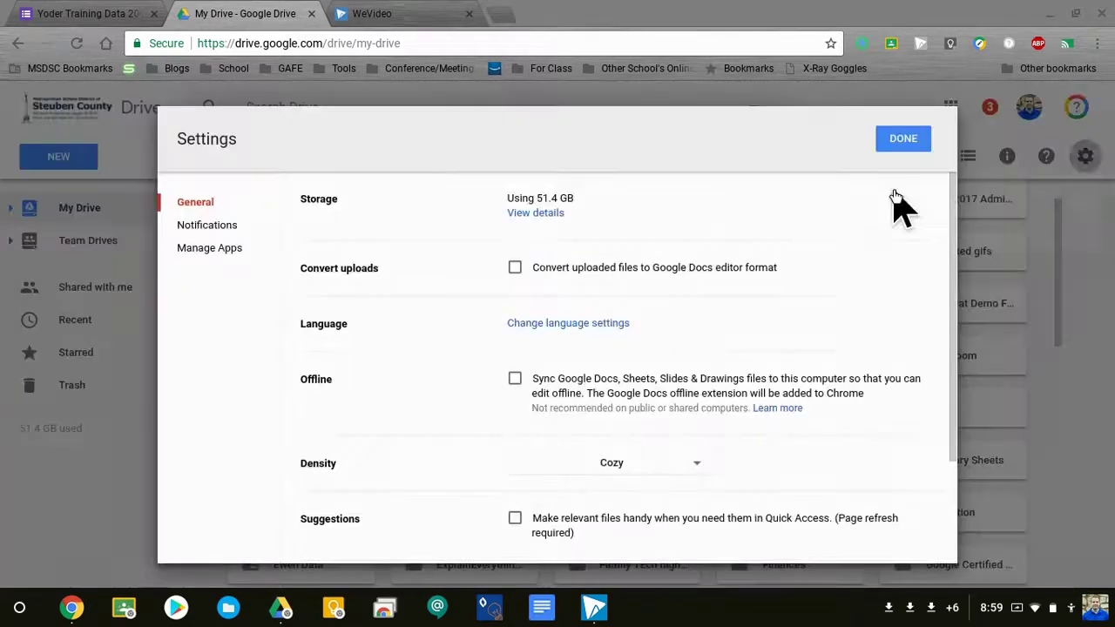
pyautogui.click(214, 250)
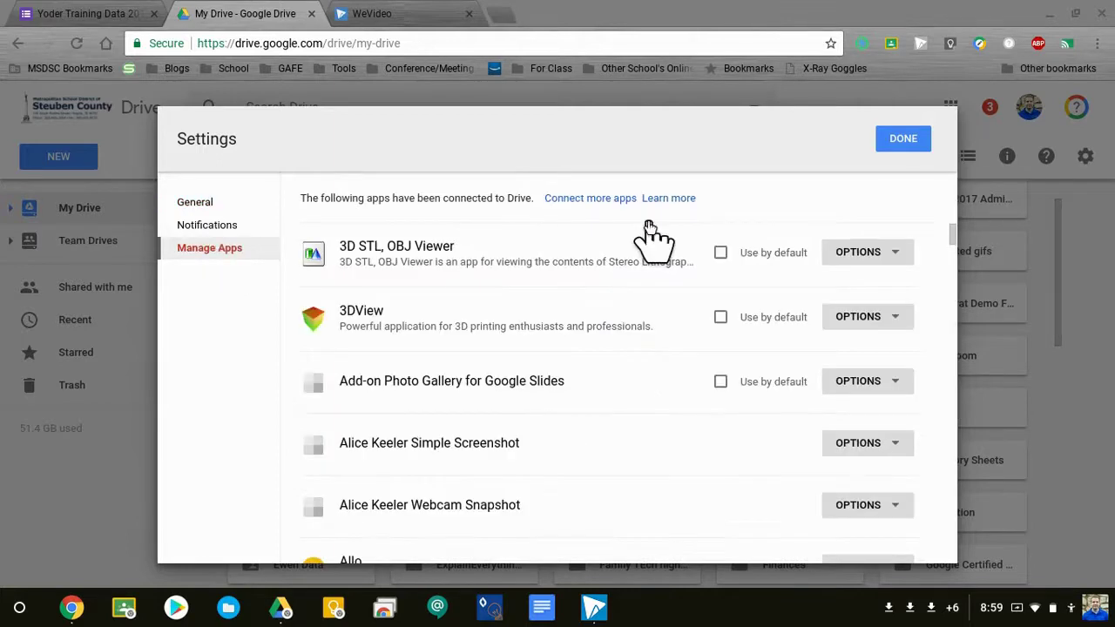
# Search the app catalogue for 'pdf mergy', confirm it's connected, and close settings.
pyautogui.click(593, 201)
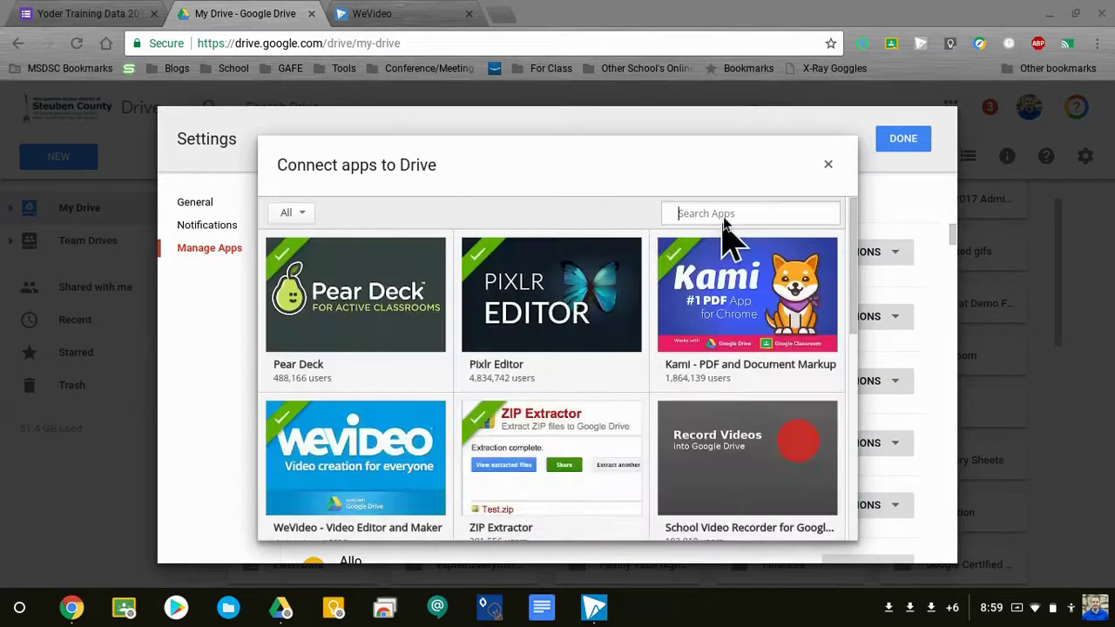
pyautogui.click(713, 212)
pyautogui.write('pdf mergy')
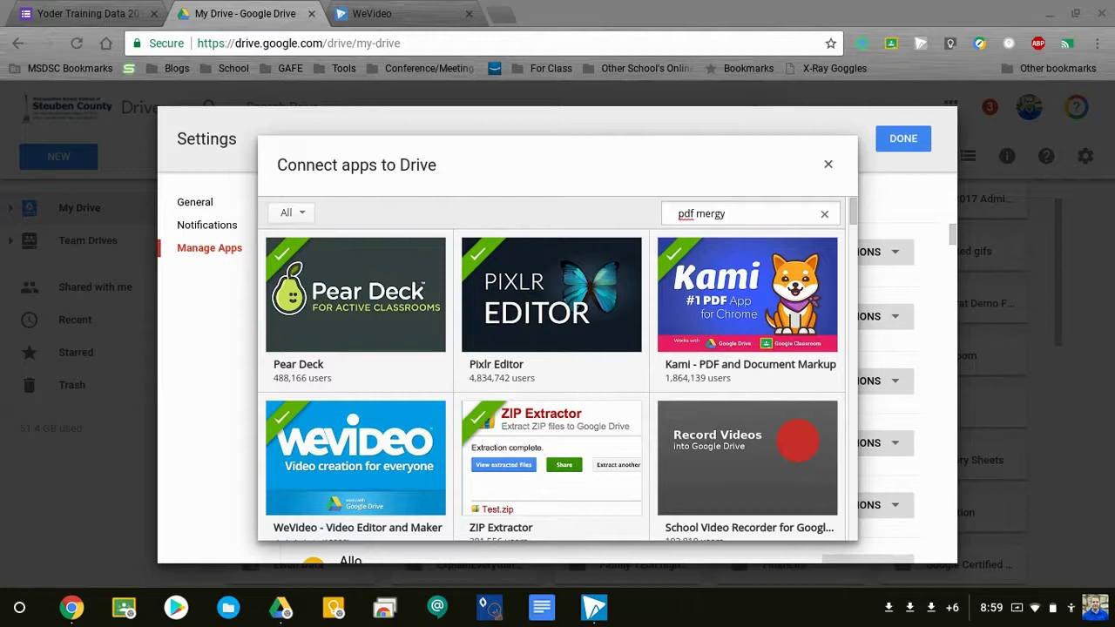
pyautogui.press('Return')
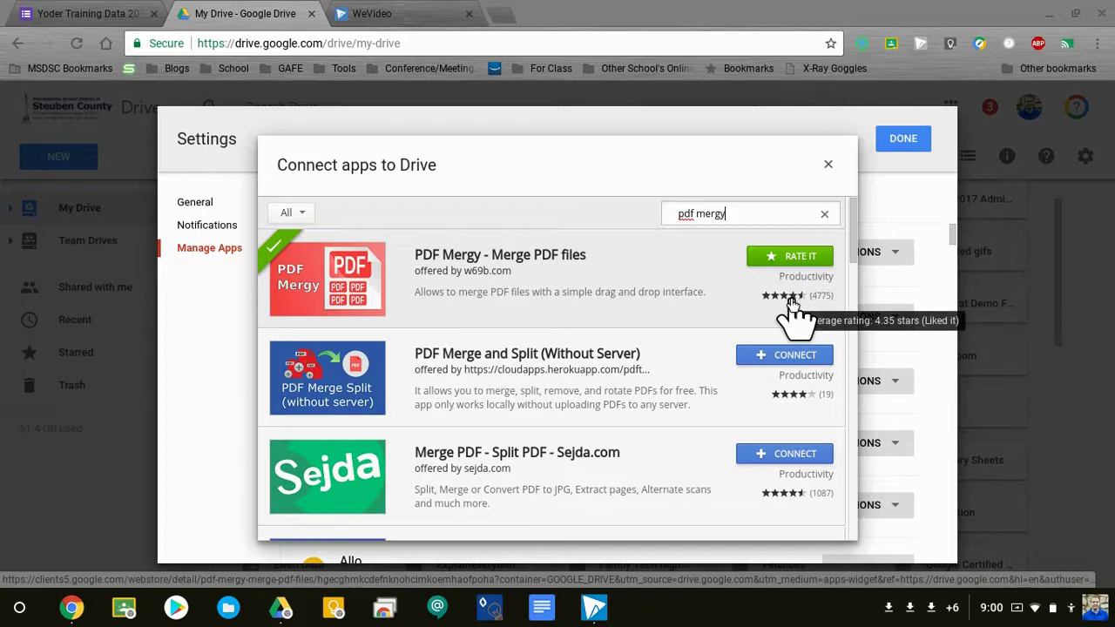
pyautogui.click(830, 165)
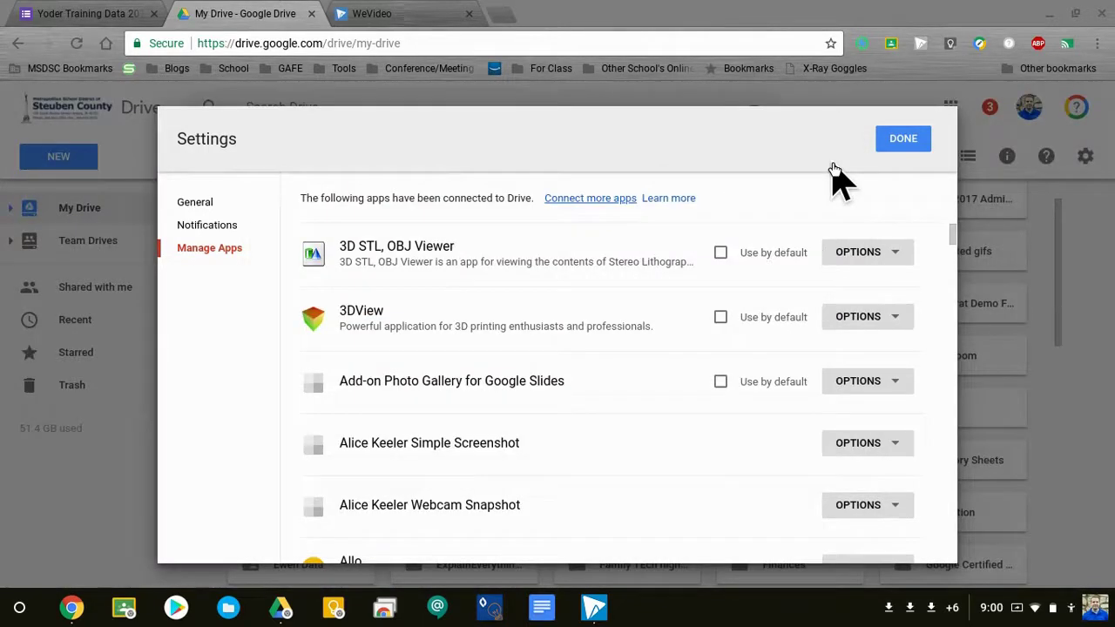
pyautogui.click(903, 140)
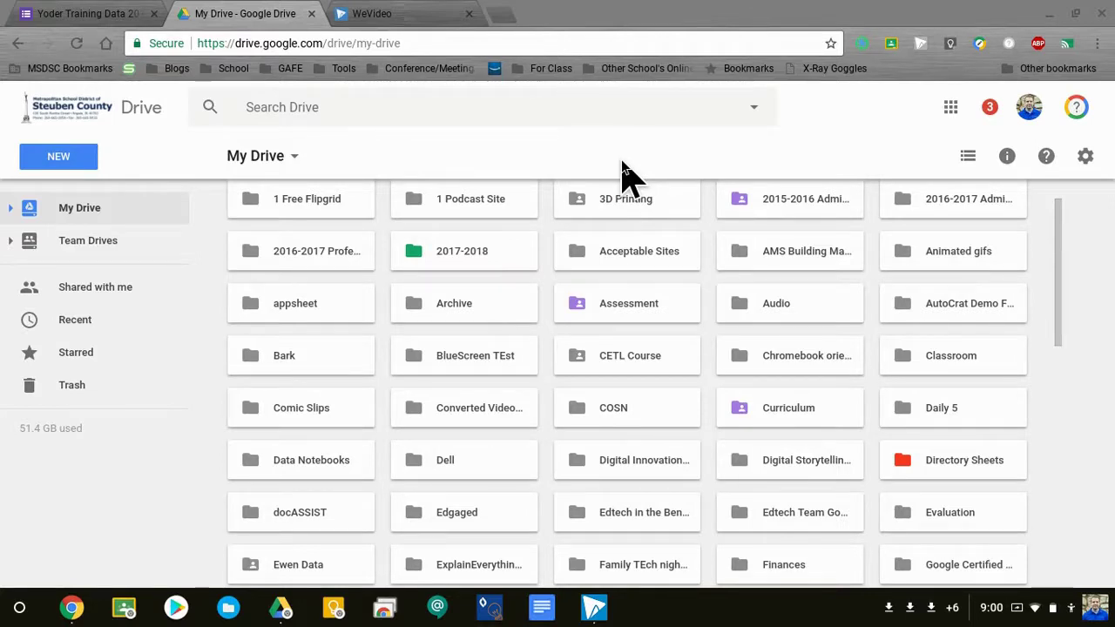
# Go to Classroom › Technology Team › WritQ Test to list the submitted documents.
pyautogui.click(914, 357)
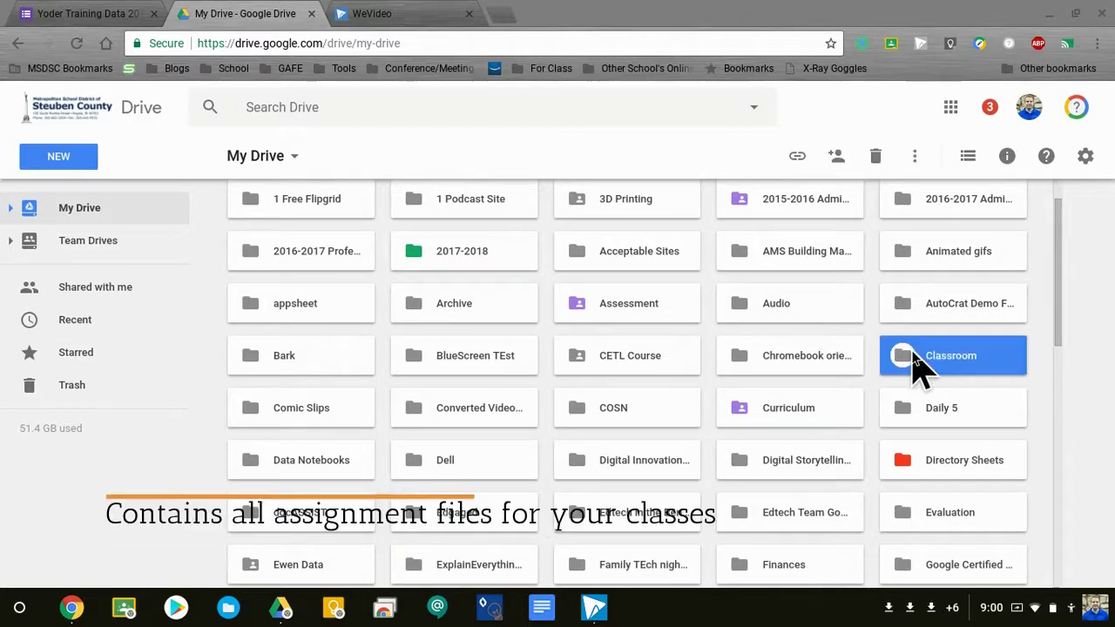
pyautogui.doubleClick(915, 357)
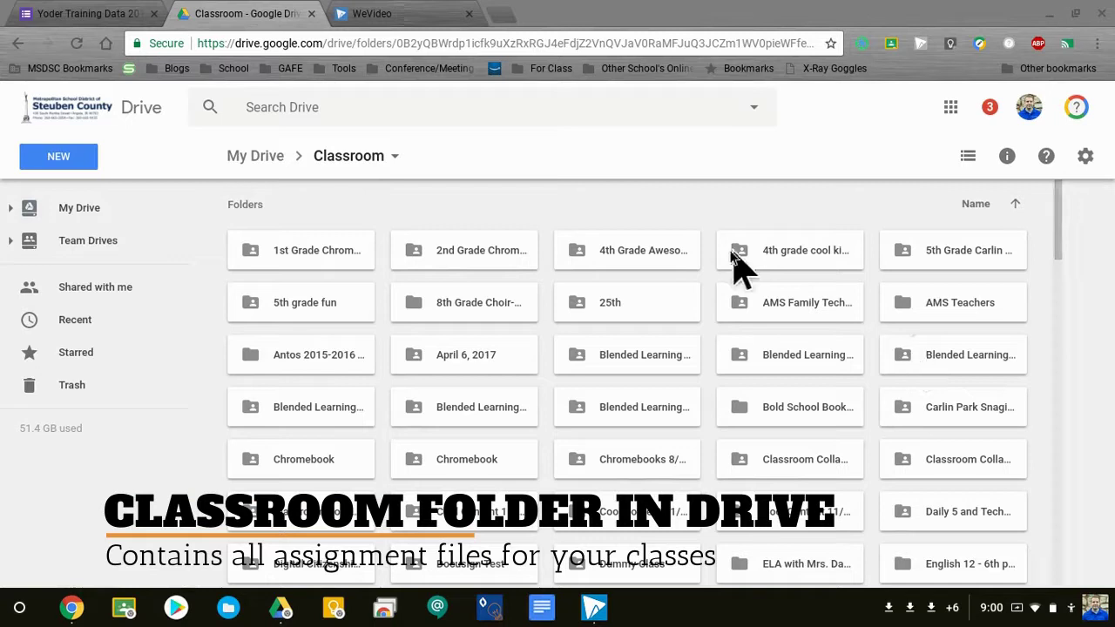
pyautogui.scroll(-5, 827, 376)
pyautogui.scroll(-10, 827, 376)
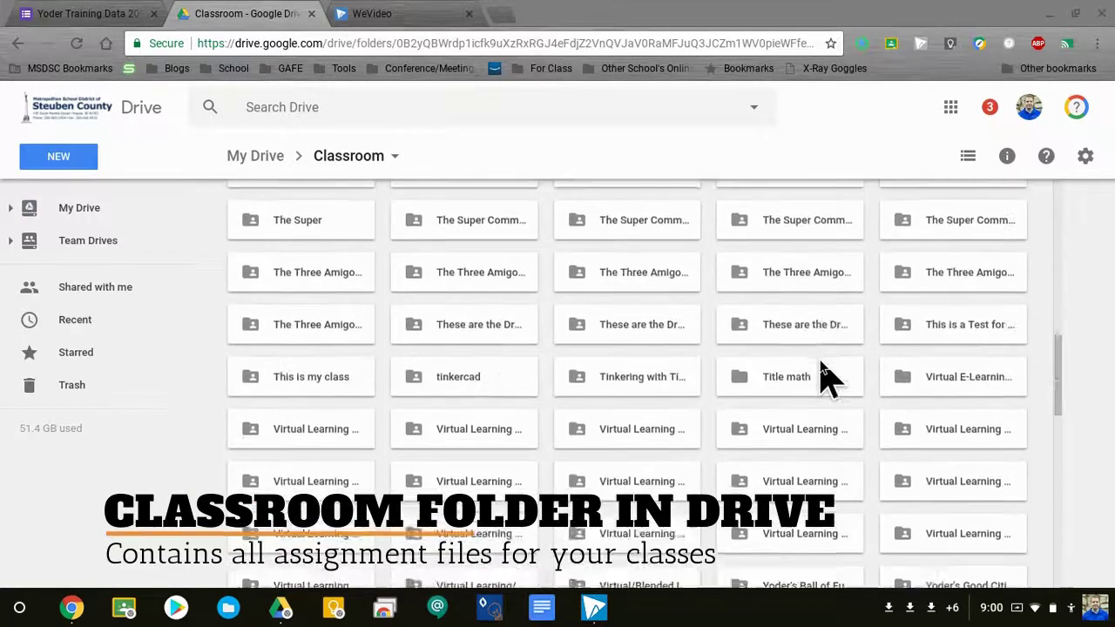
pyautogui.scroll(5, 828, 376)
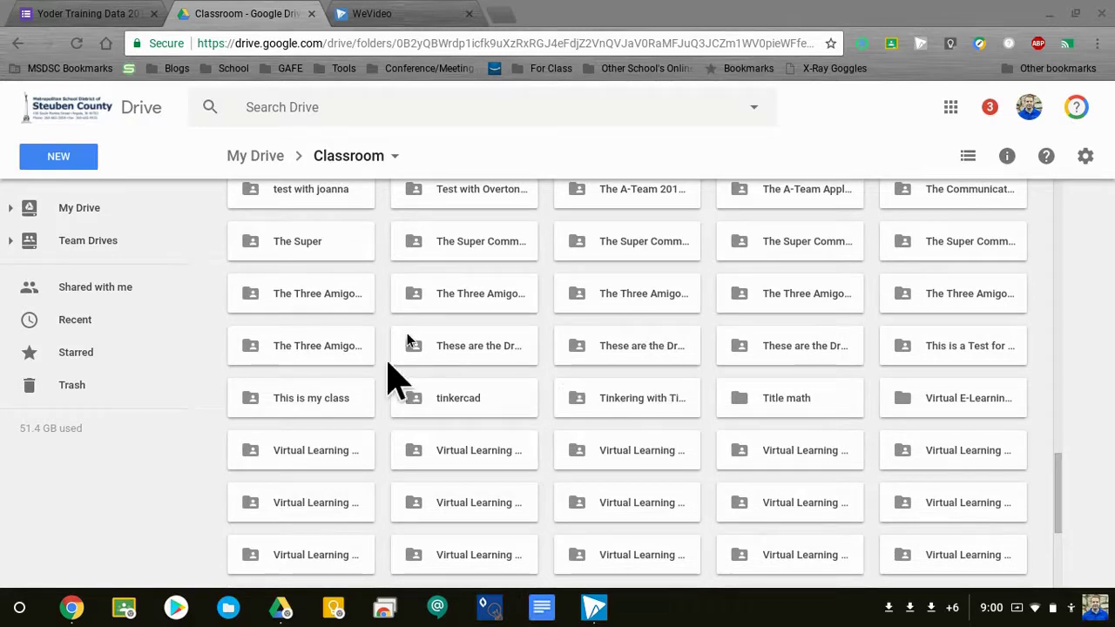
pyautogui.scroll(3, 607, 300)
pyautogui.doubleClick(590, 279)
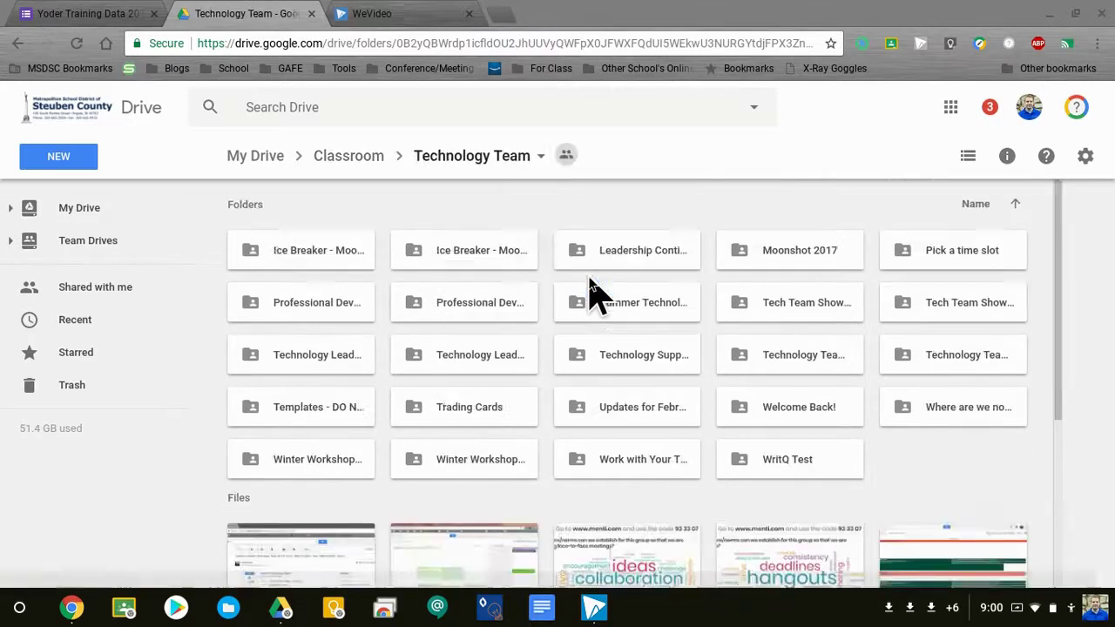
pyautogui.doubleClick(782, 455)
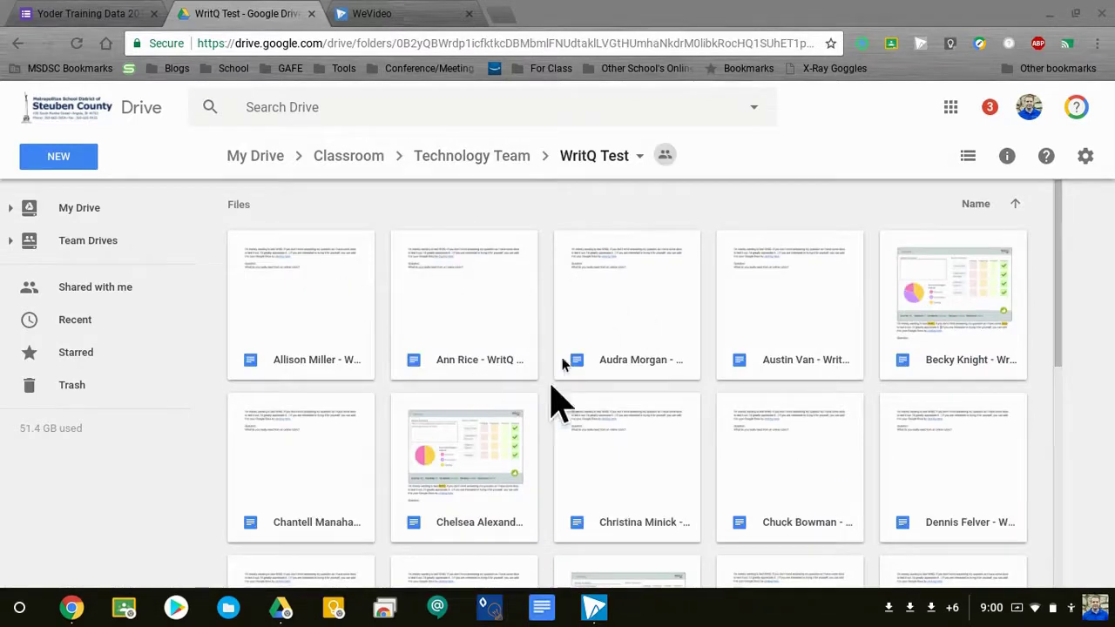
pyautogui.scroll(-7, 609, 357)
pyautogui.scroll(7, 610, 357)
# Select all the student WritQ documents in the folder with Ctrl+A.
pyautogui.click(339, 303)
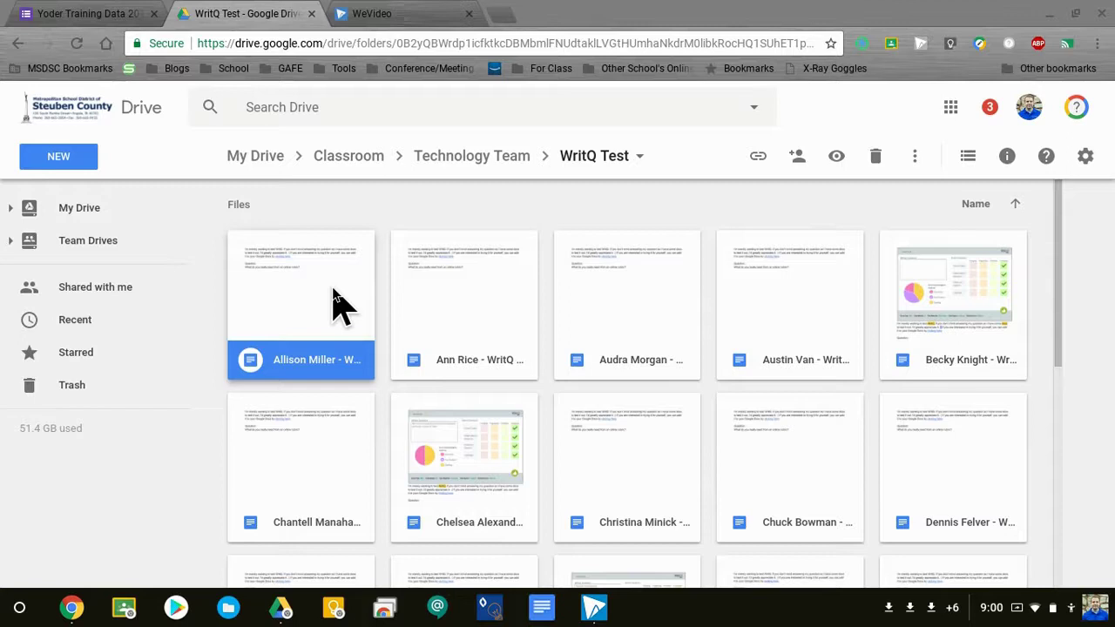
pyautogui.rightClick(336, 300)
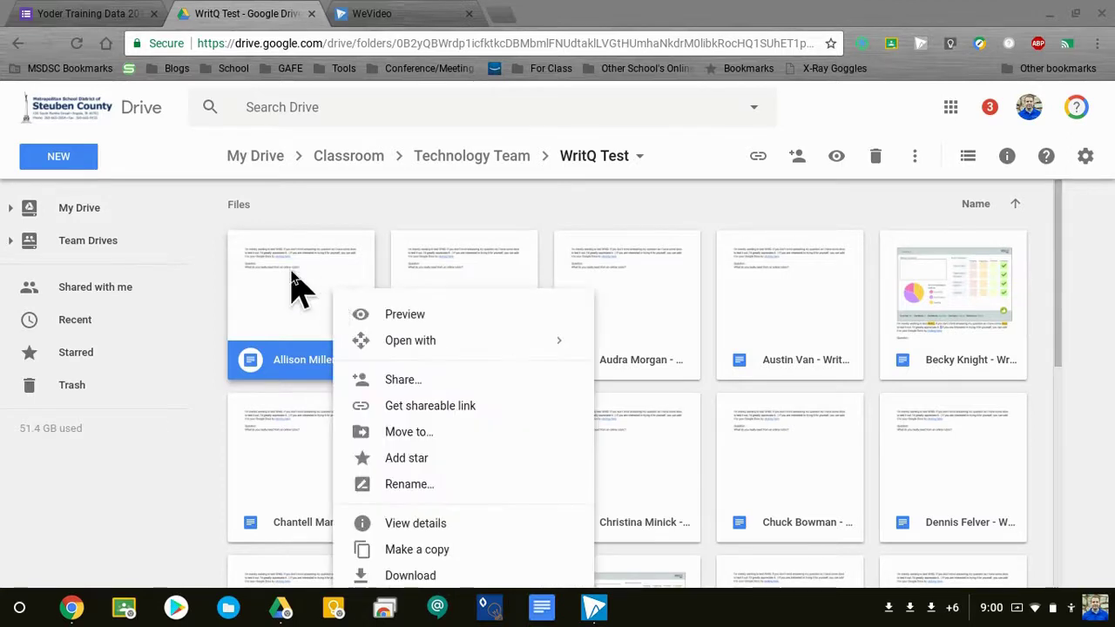
pyautogui.click(217, 291)
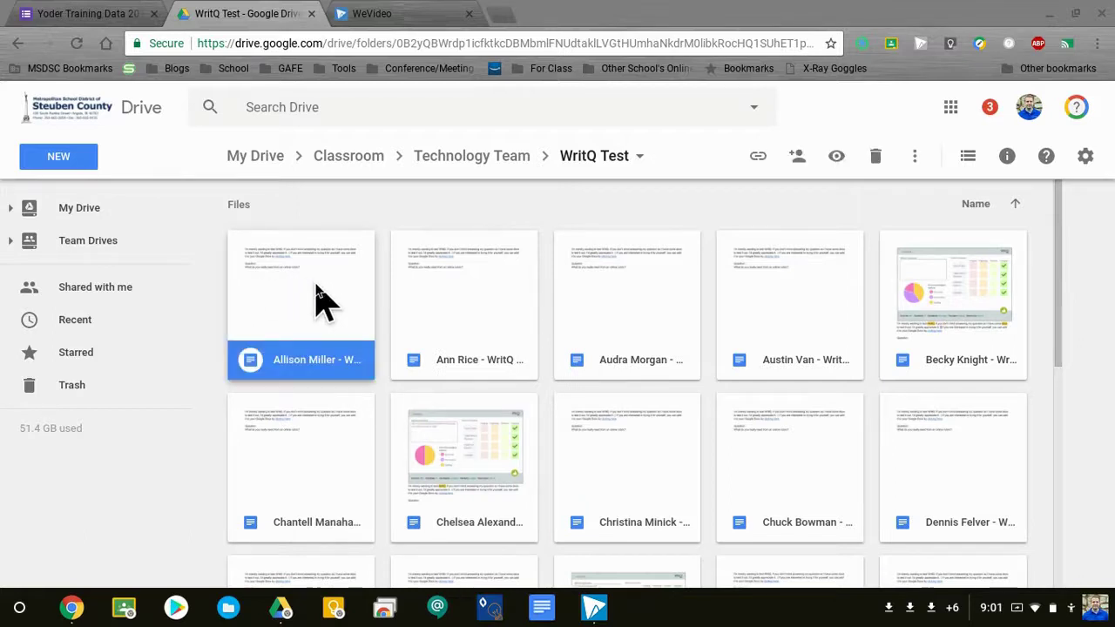
pyautogui.hotkey('ctrl', 'a')
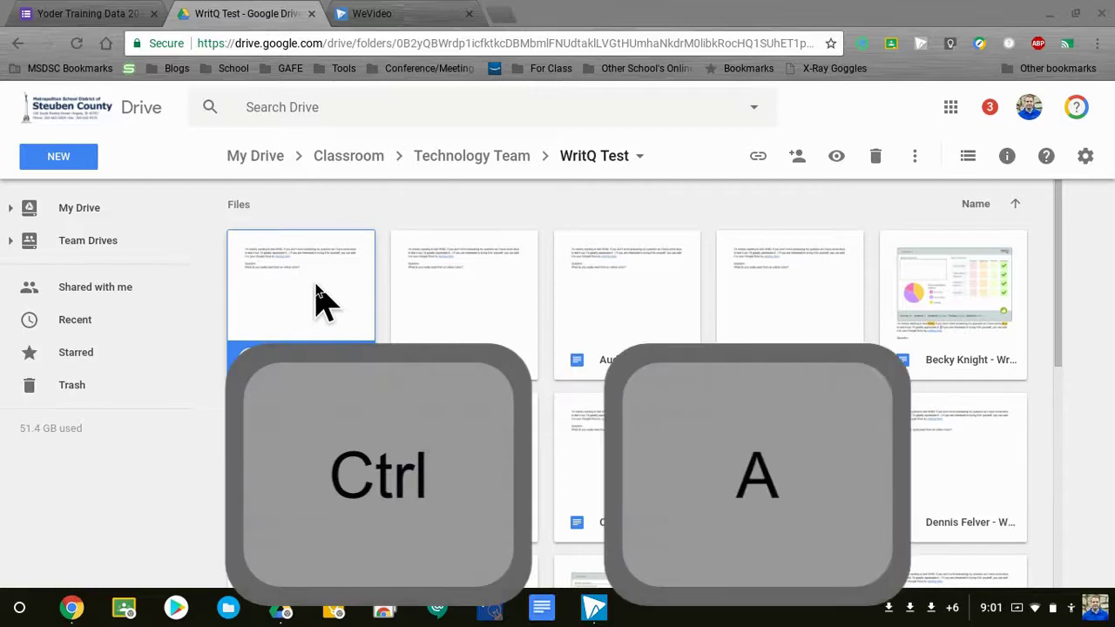
pyautogui.hotkey('ctrl', 'a')
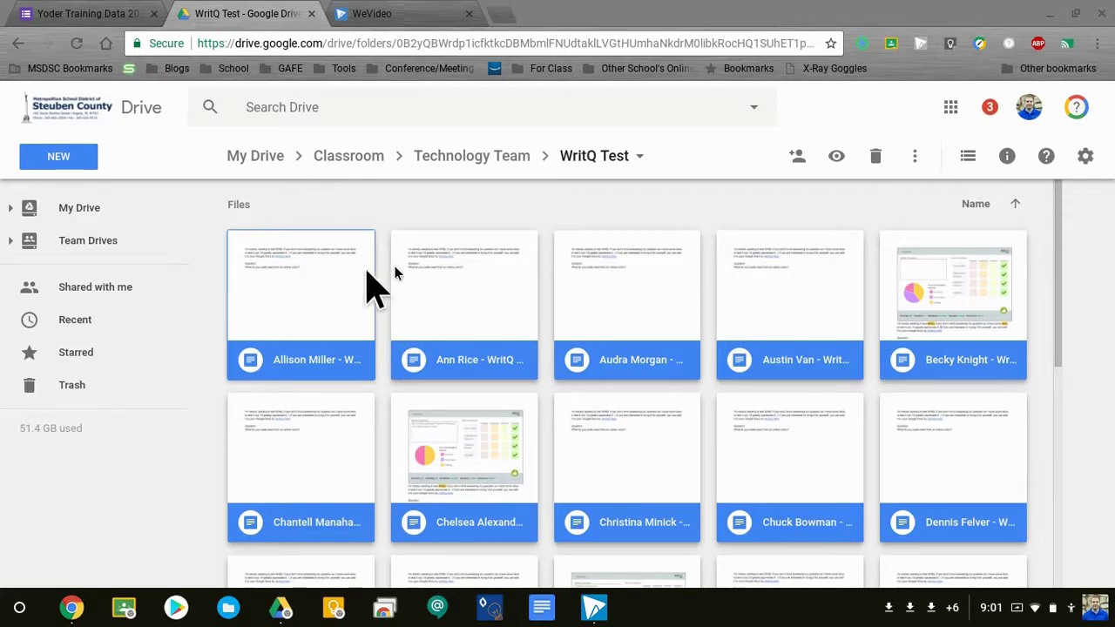
pyautogui.rightClick(546, 218)
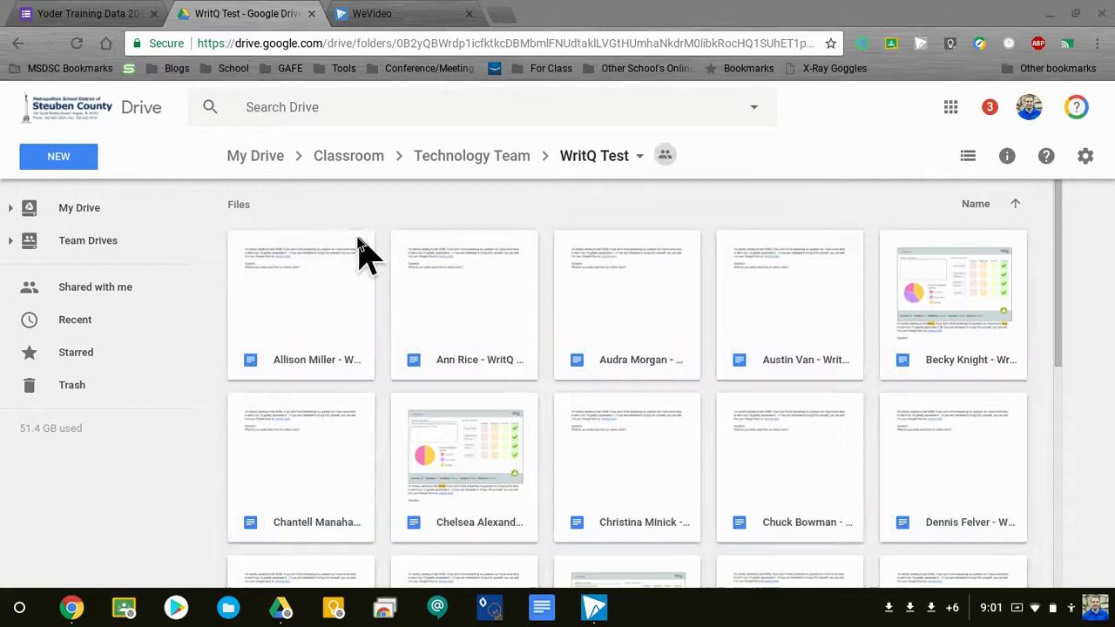
pyautogui.click(301, 257)
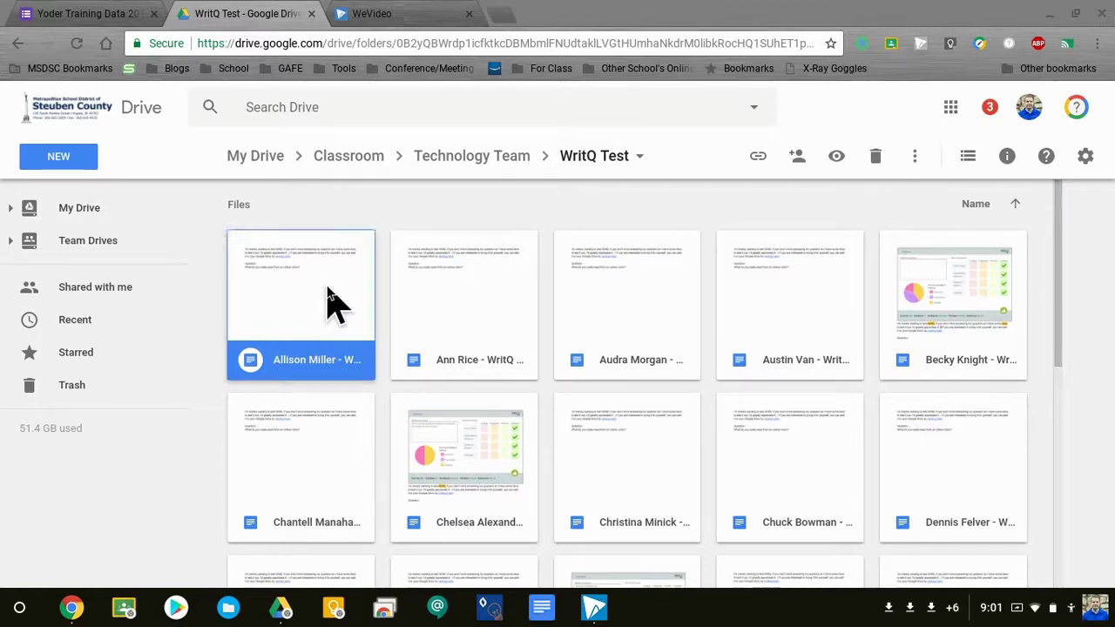
pyautogui.hotkey('ctrl', 'a')
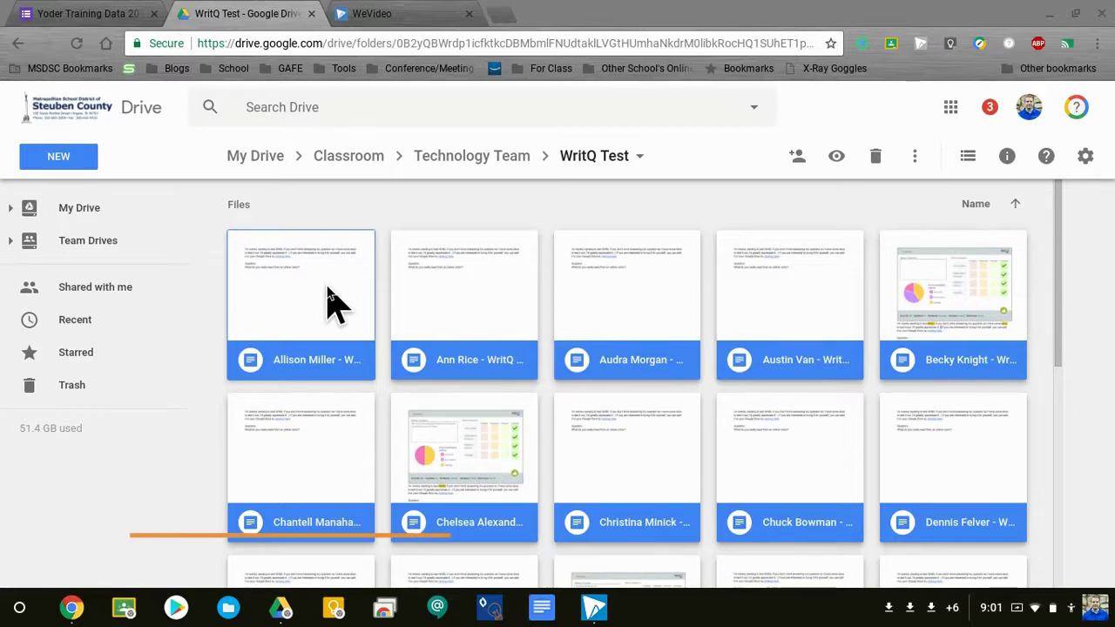
# Open all the selected WritQ documents with PDF Mergy from the right-click menu.
pyautogui.rightClick(329, 290)
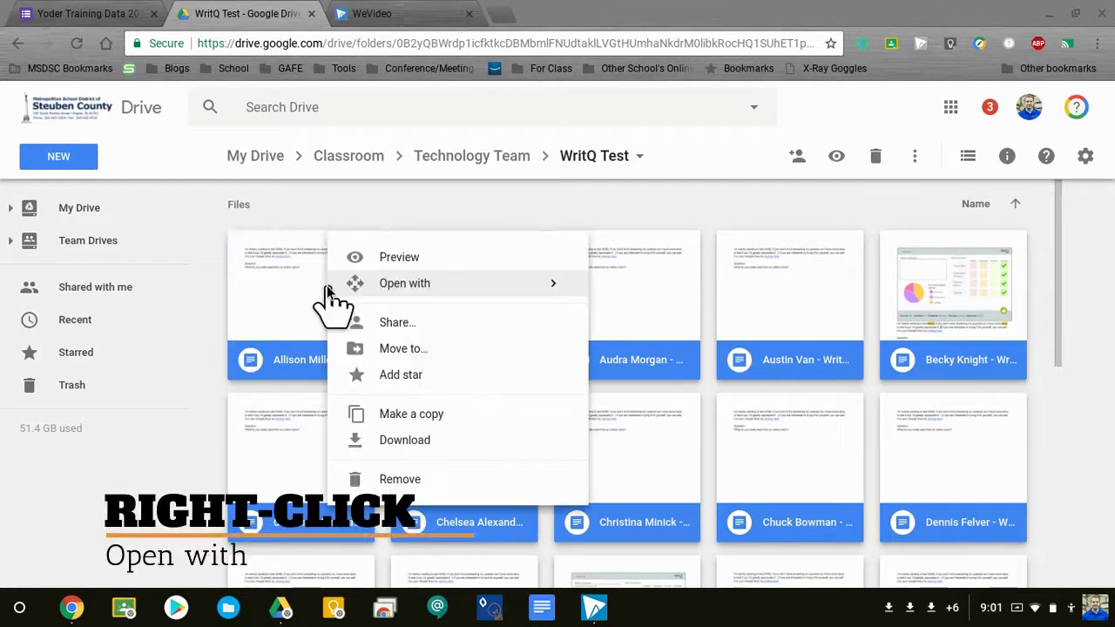
pyautogui.moveTo(328, 289)
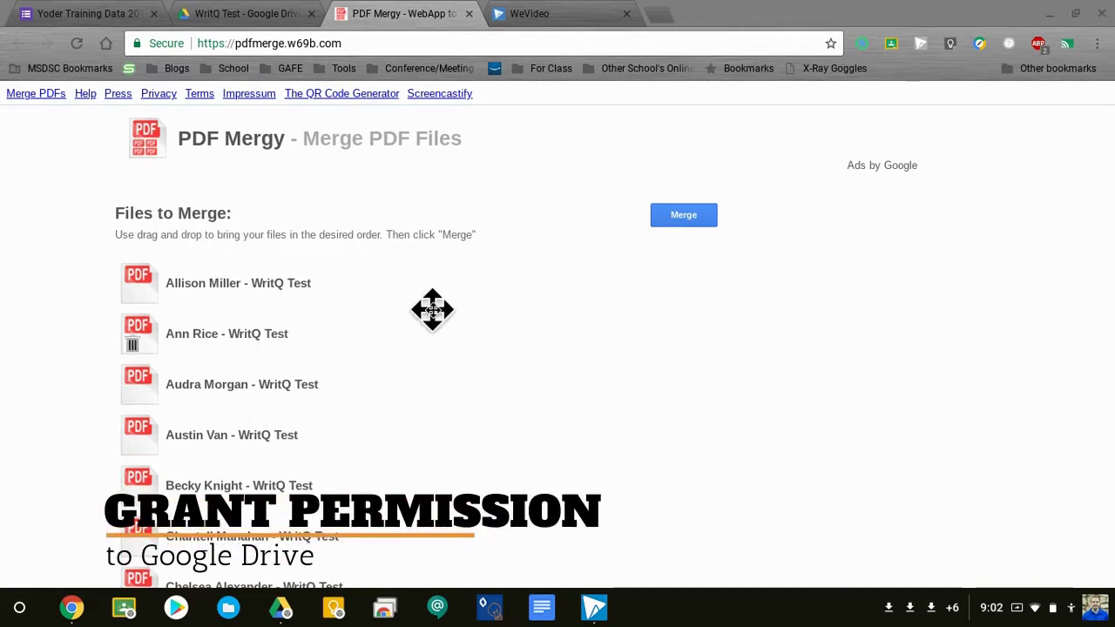
# Check the Files to Merge list, then merge all the documents into one PDF.
pyautogui.scroll(-1, 433, 309)
pyautogui.scroll(-10, 433, 309)
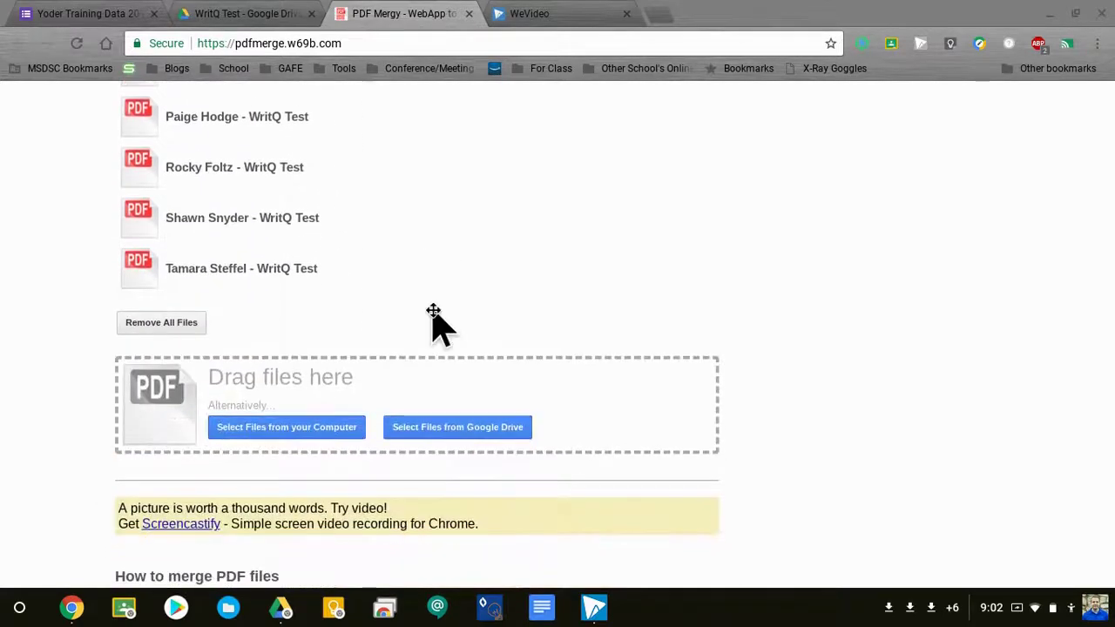
pyautogui.scroll(4, 433, 311)
pyautogui.scroll(5, 432, 314)
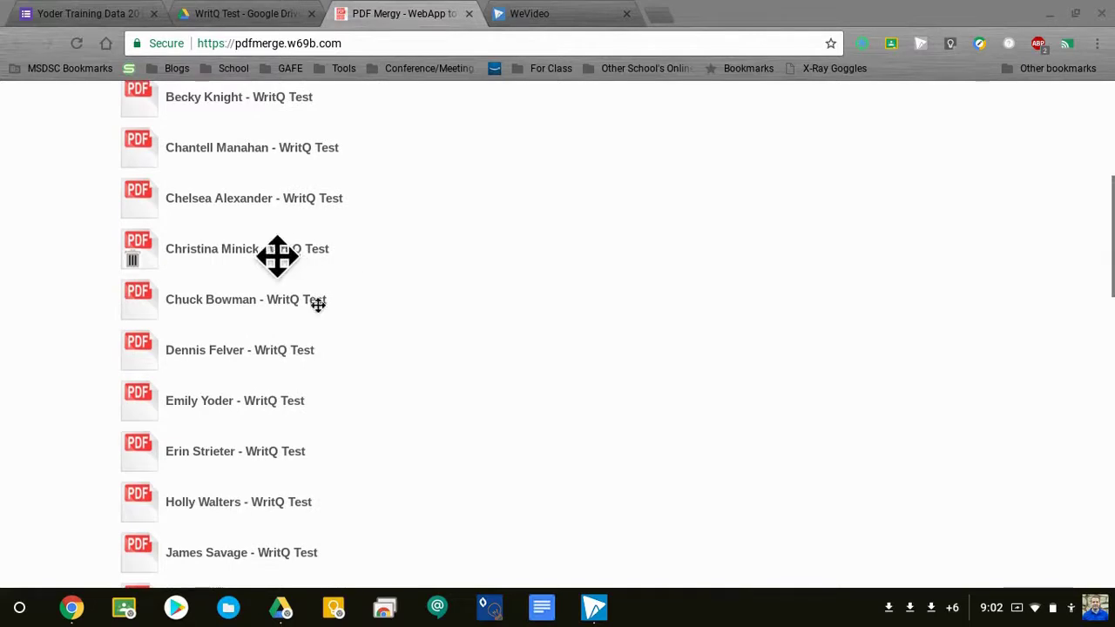
pyautogui.scroll(5, 301, 279)
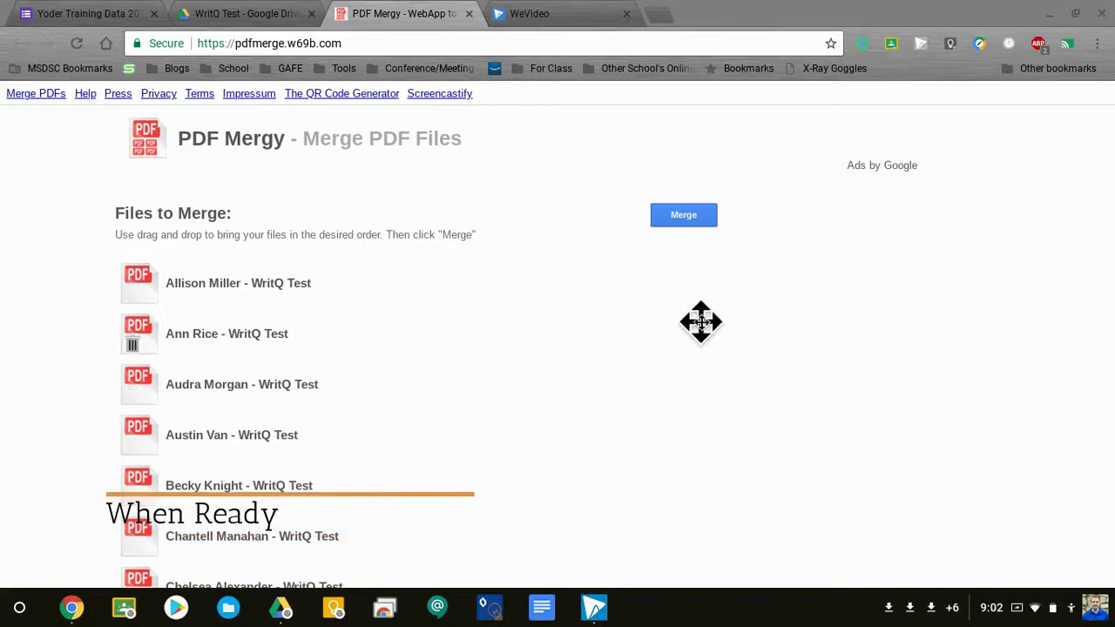
pyautogui.click(680, 222)
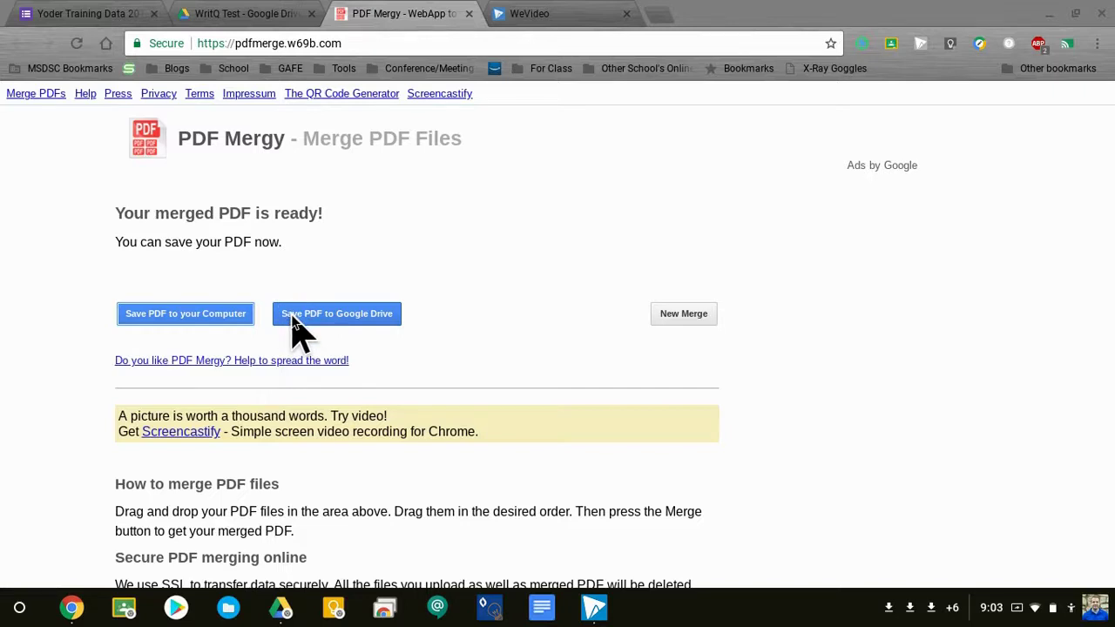
# Save the merged PDF to the computer as 'quick assignment'.
pyautogui.click(219, 325)
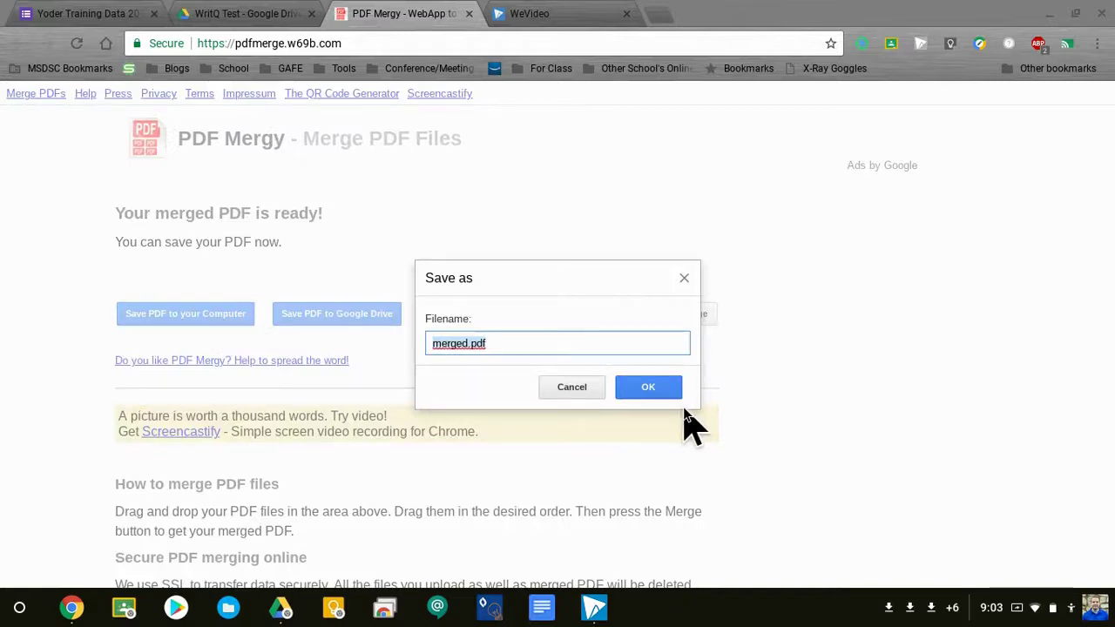
pyautogui.write('quick assignment')
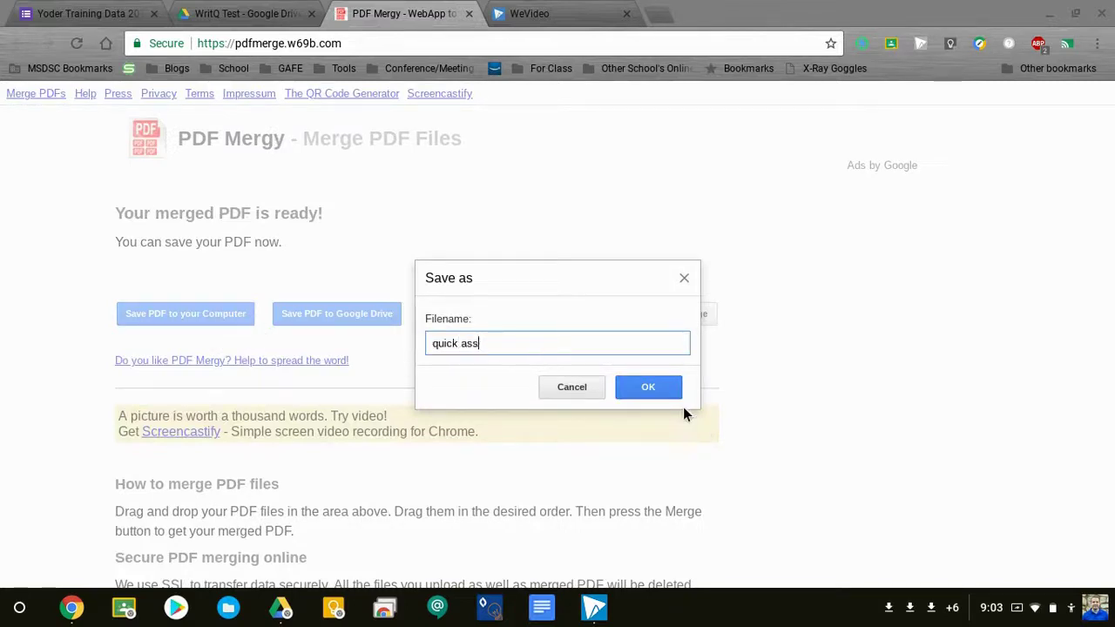
pyautogui.click(651, 392)
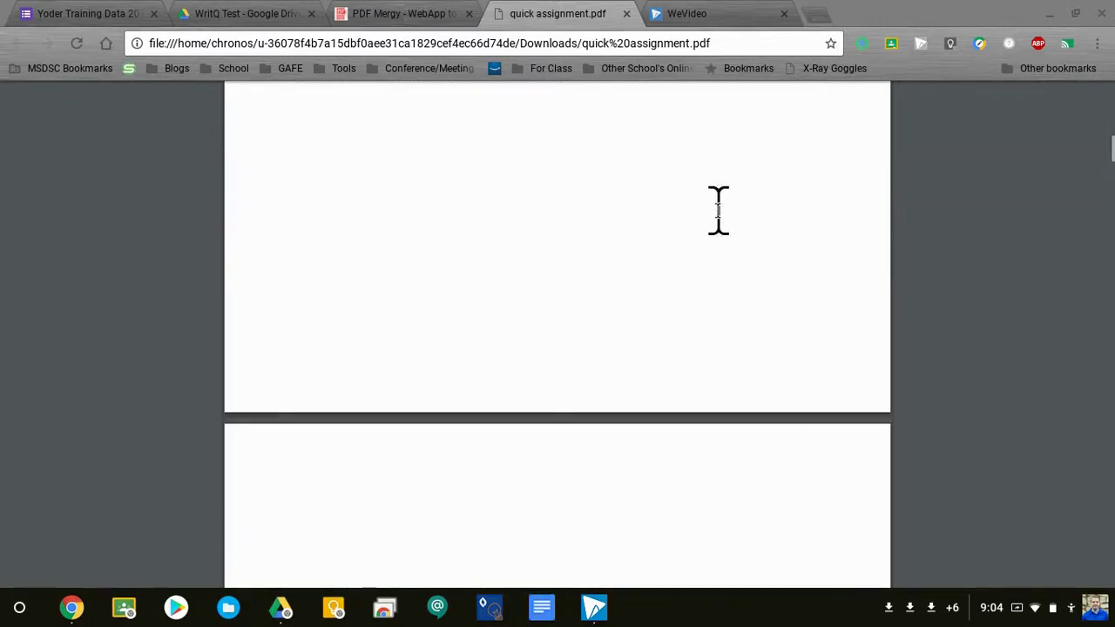
pyautogui.scroll(8, 719, 210)
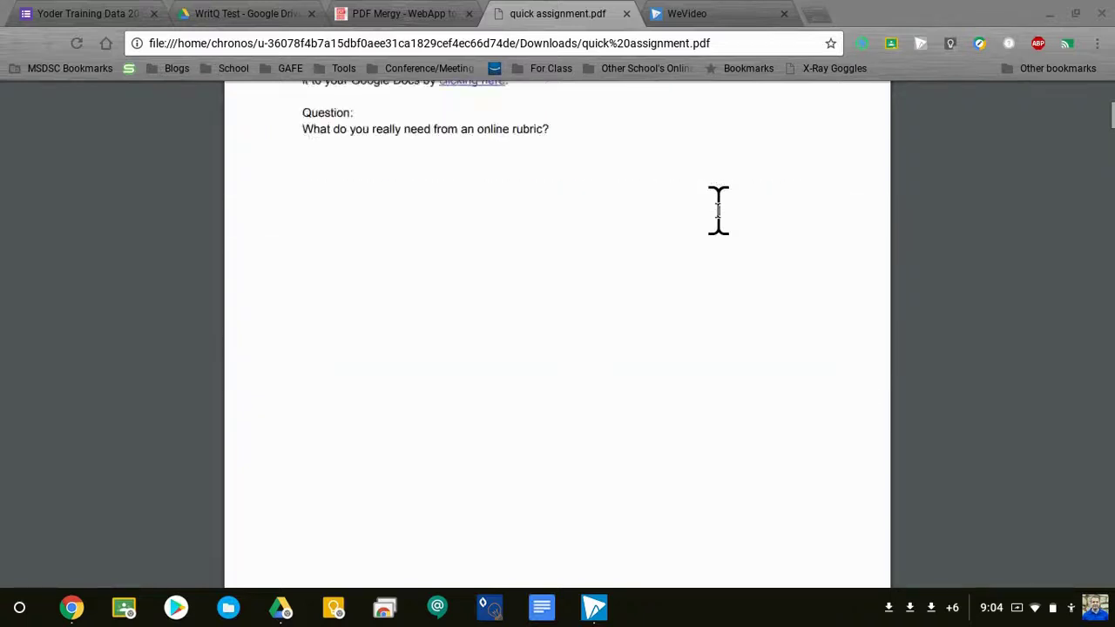